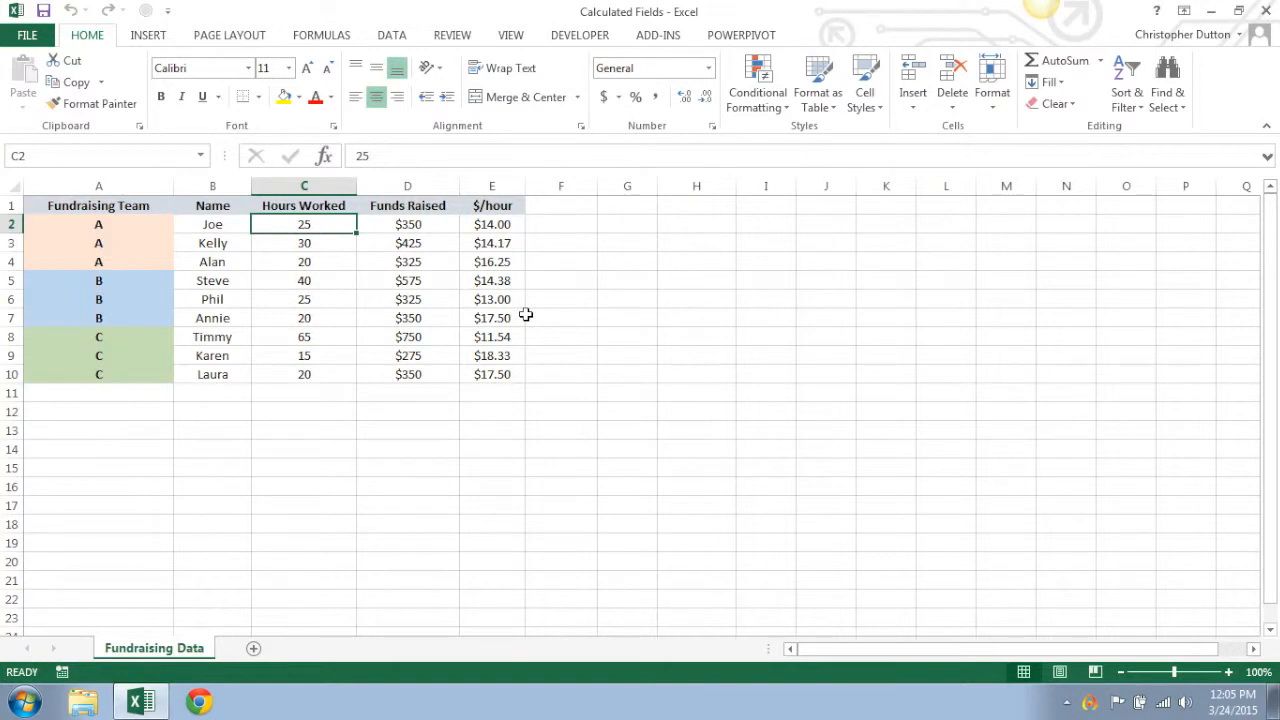
# Step: Examine the average $/hour of each fundraising team by selecting the teams' cells in column E
pyautogui.click(560, 249)
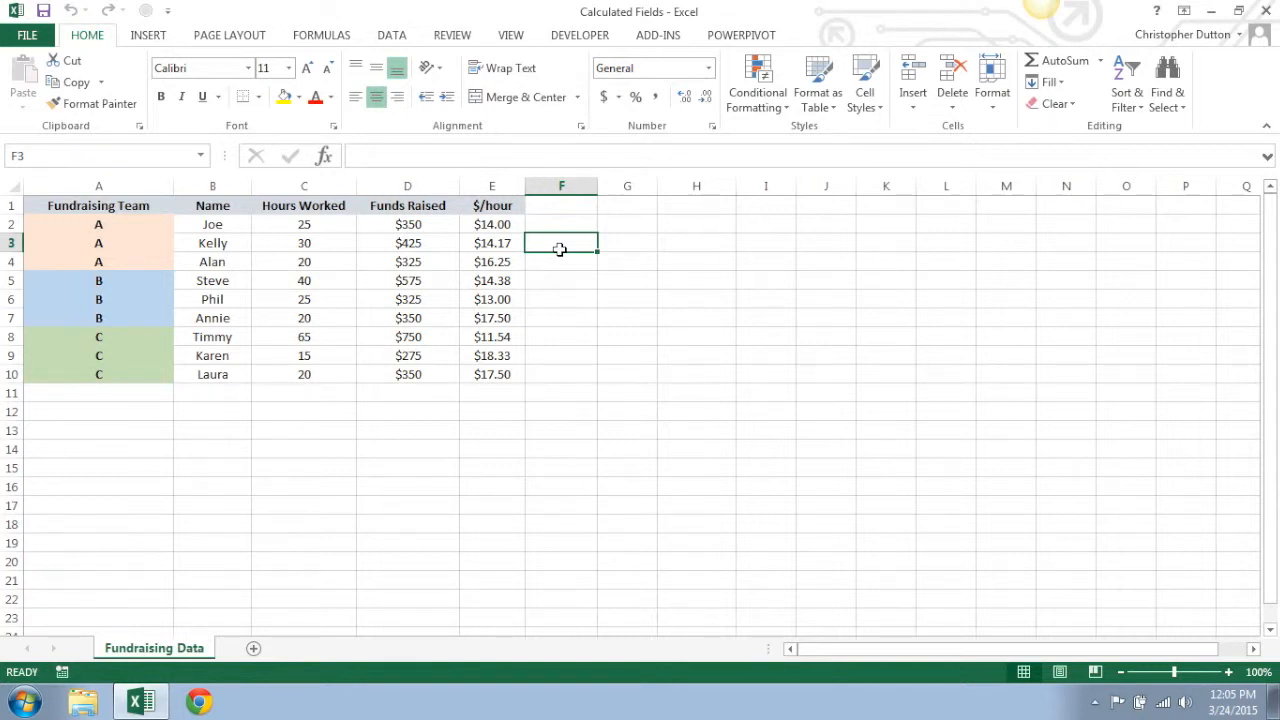
pyautogui.moveTo(489, 224); pyautogui.dragTo(481, 260)
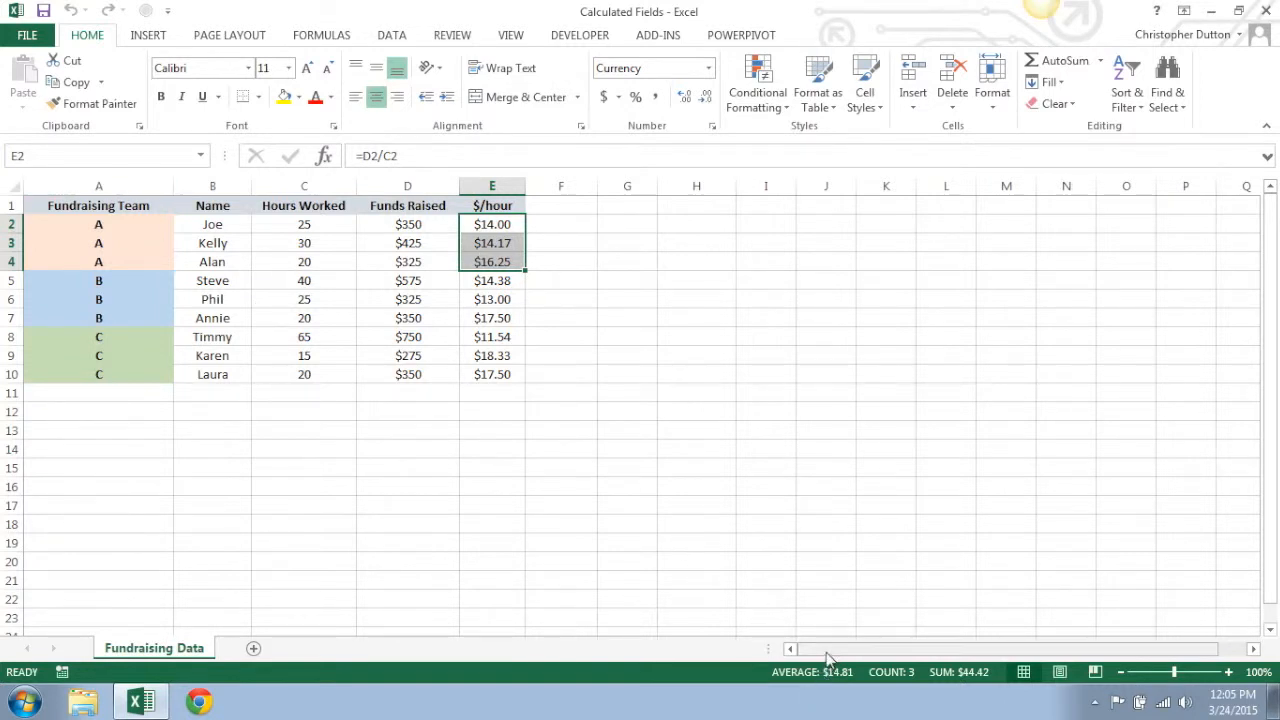
pyautogui.moveTo(476, 284); pyautogui.dragTo(495, 368)
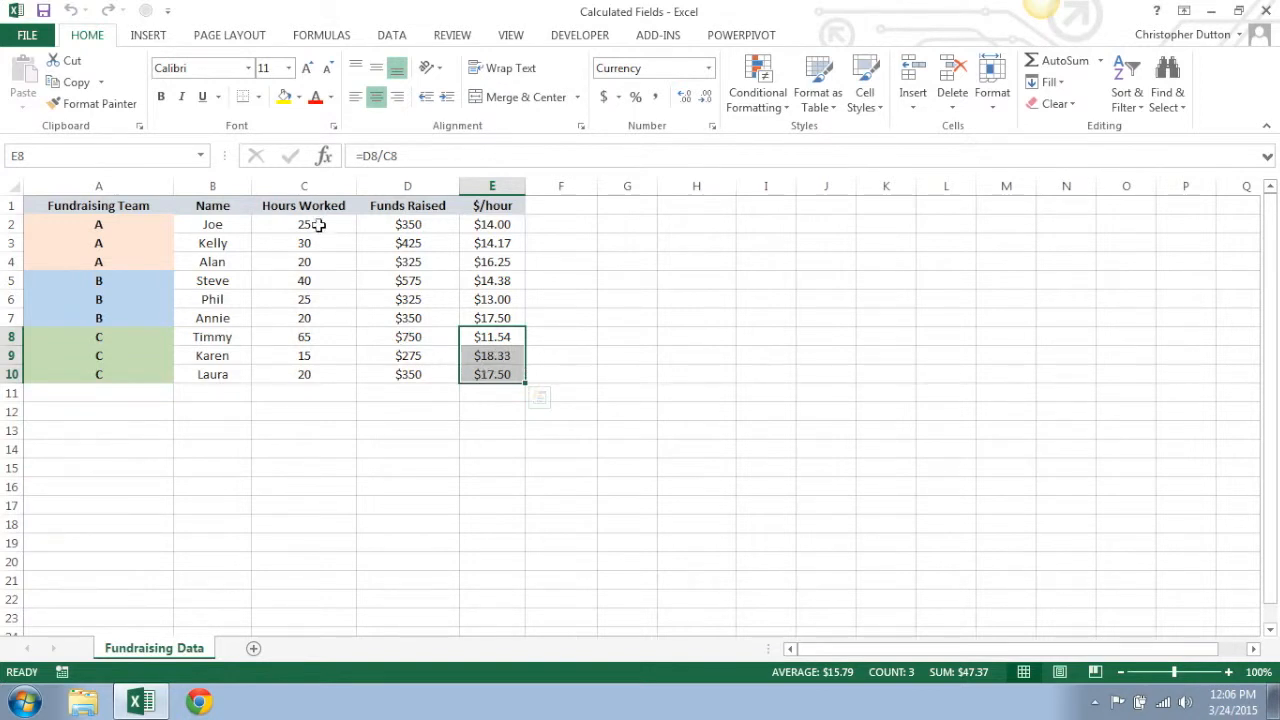
# Step: Review the Hours Worked values in column C from row 10 up to row 2
pyautogui.click(318, 373)
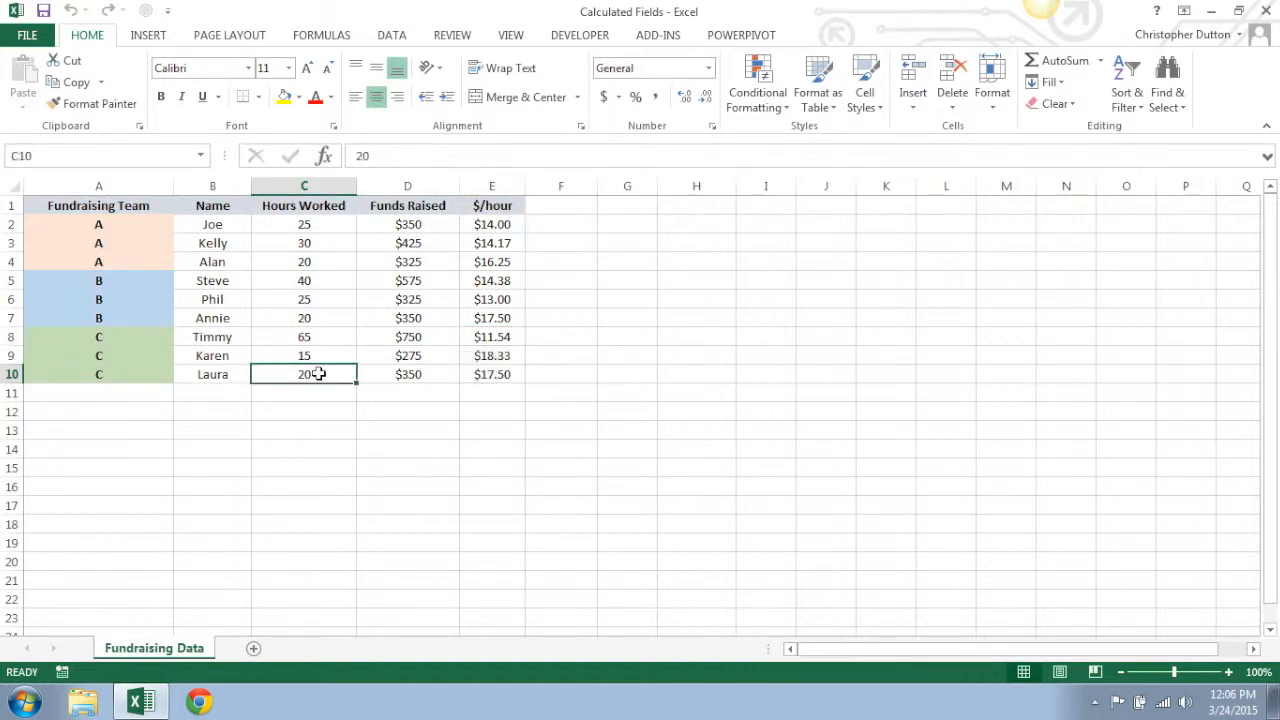
pyautogui.press('Up')
pyautogui.press('Up')
pyautogui.press('Up')
pyautogui.press('Up')
pyautogui.press('Up')
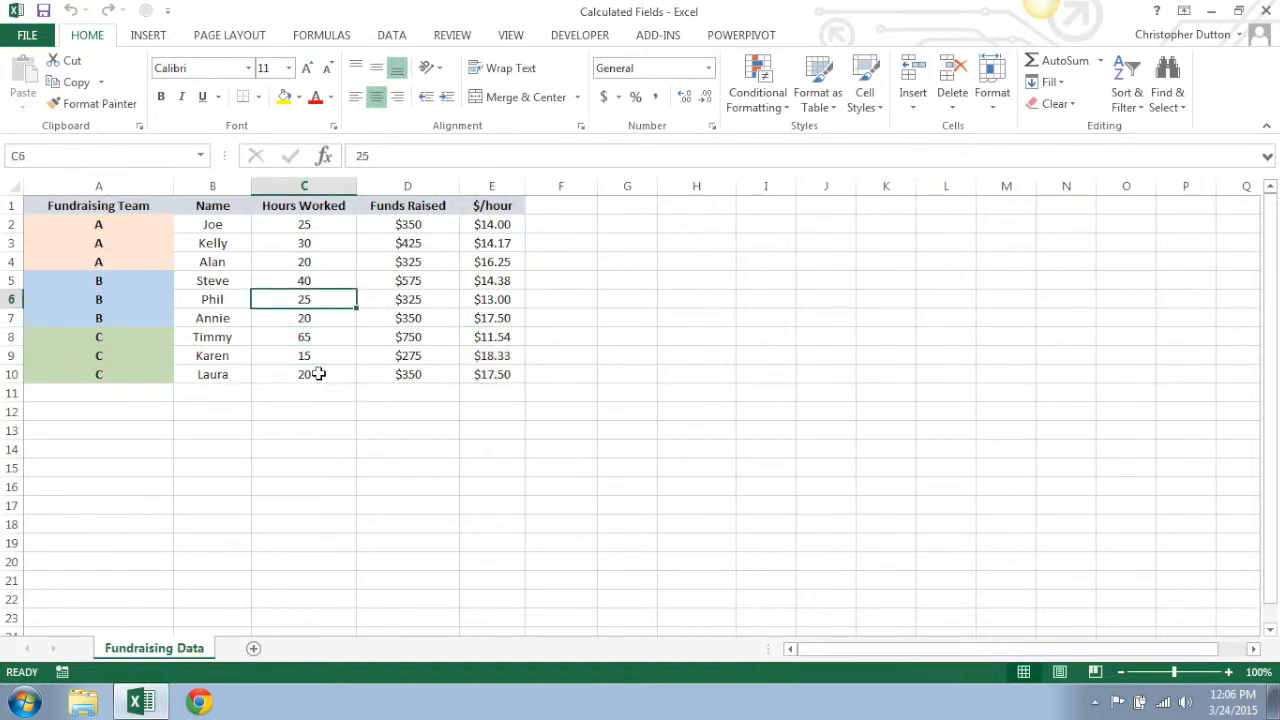
pyautogui.press('Up')
pyautogui.press('Up')
pyautogui.press('Up')
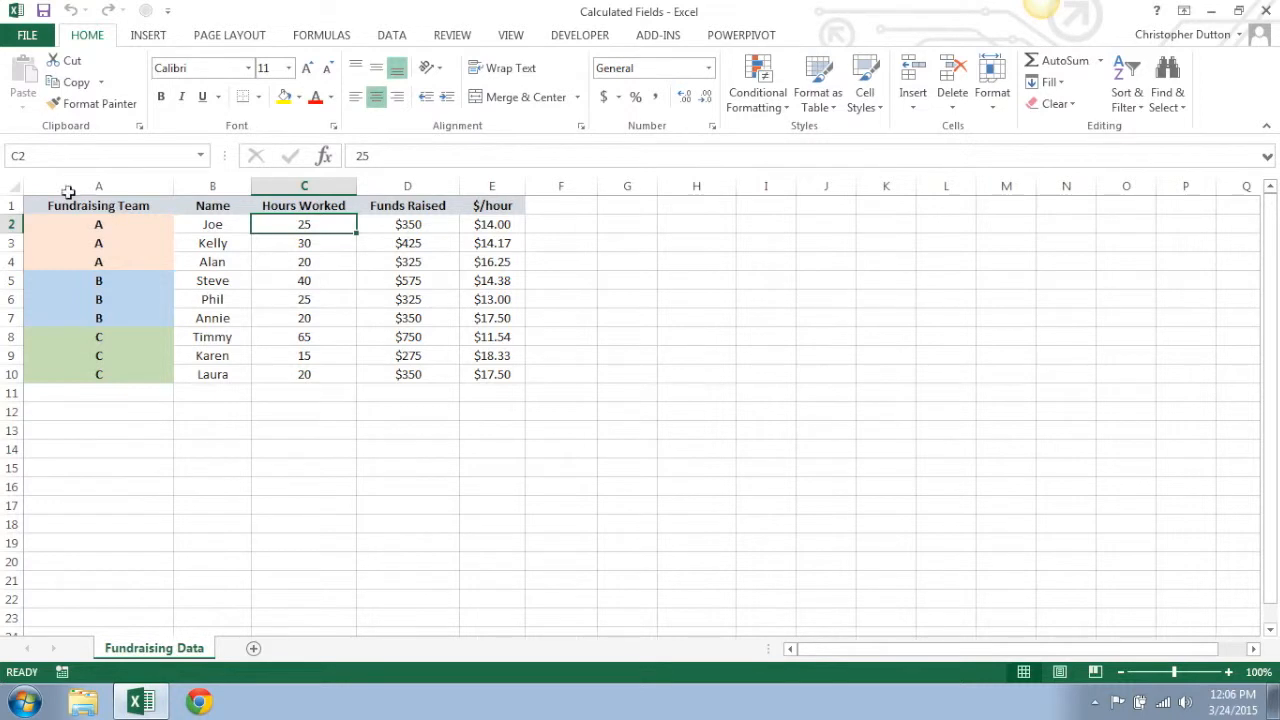
# Step: Create a PivotTable on a new worksheet from the fundraising data range A1:E10
pyautogui.moveTo(69, 206); pyautogui.dragTo(507, 374)
pyautogui.click(145, 36)
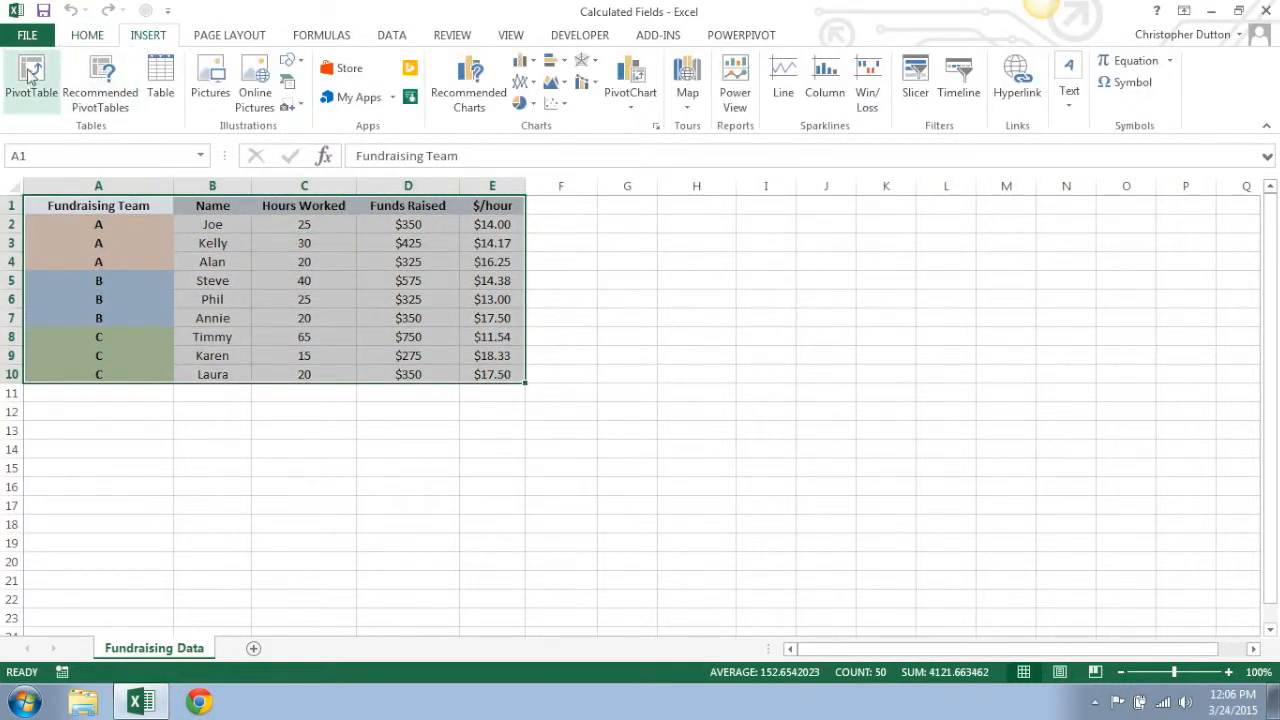
pyautogui.click(31, 80)
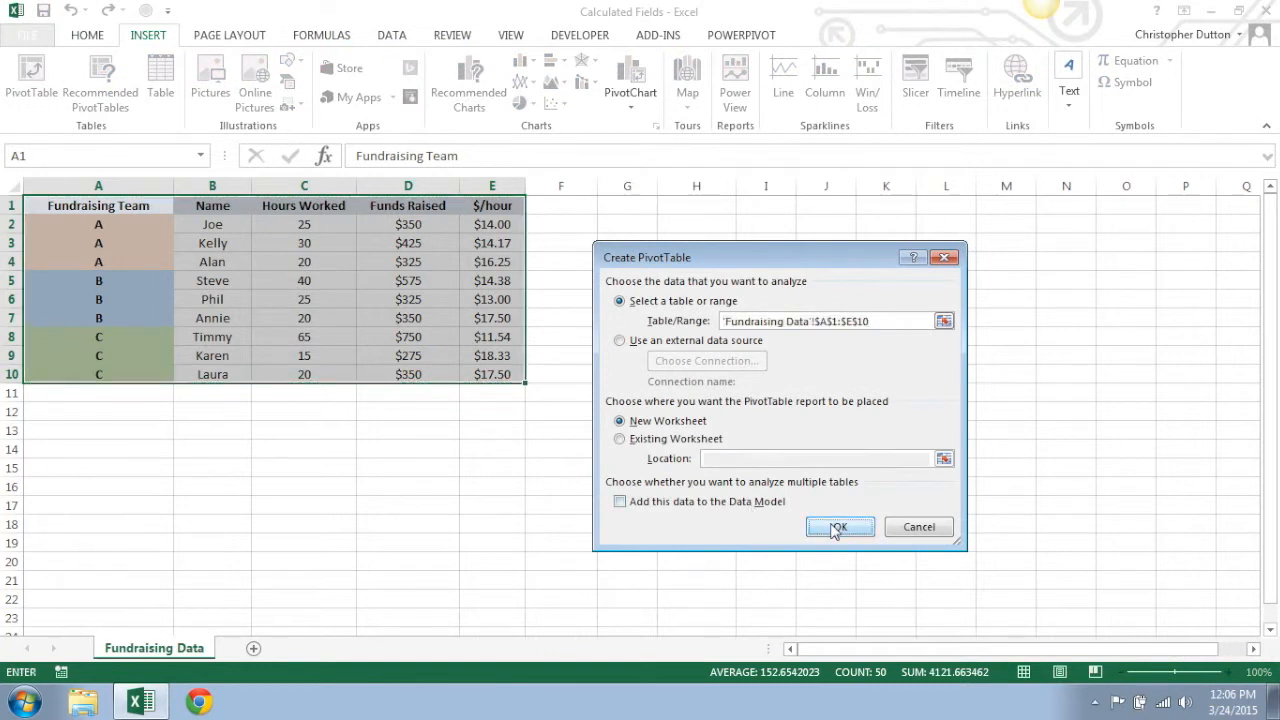
pyautogui.click(835, 527)
# Step: Lay out the PivotTable with Fundraising Team as rows and Hours Worked and Funds Raised as summed values
pyautogui.moveTo(1100, 270); pyautogui.dragTo(1121, 571)
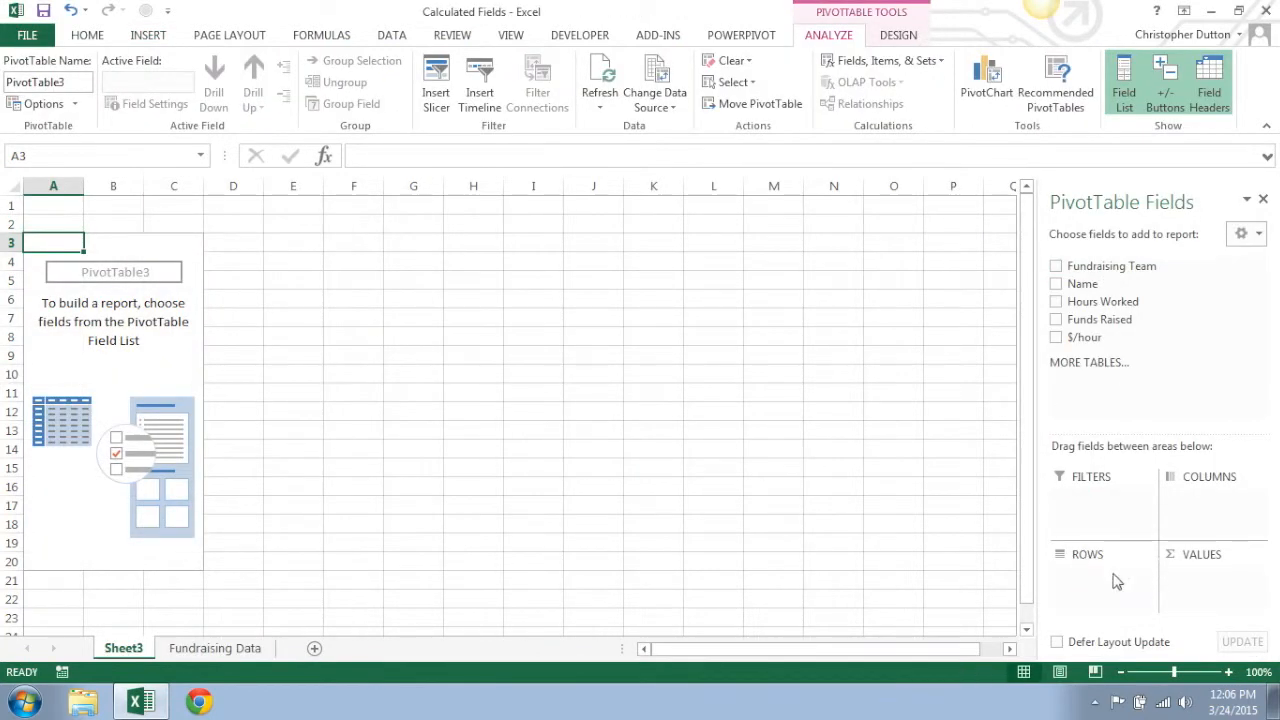
pyautogui.moveTo(1090, 266); pyautogui.dragTo(1108, 582)
pyautogui.moveTo(1097, 305); pyautogui.dragTo(1203, 595)
pyautogui.moveTo(1092, 327); pyautogui.dragTo(1205, 598)
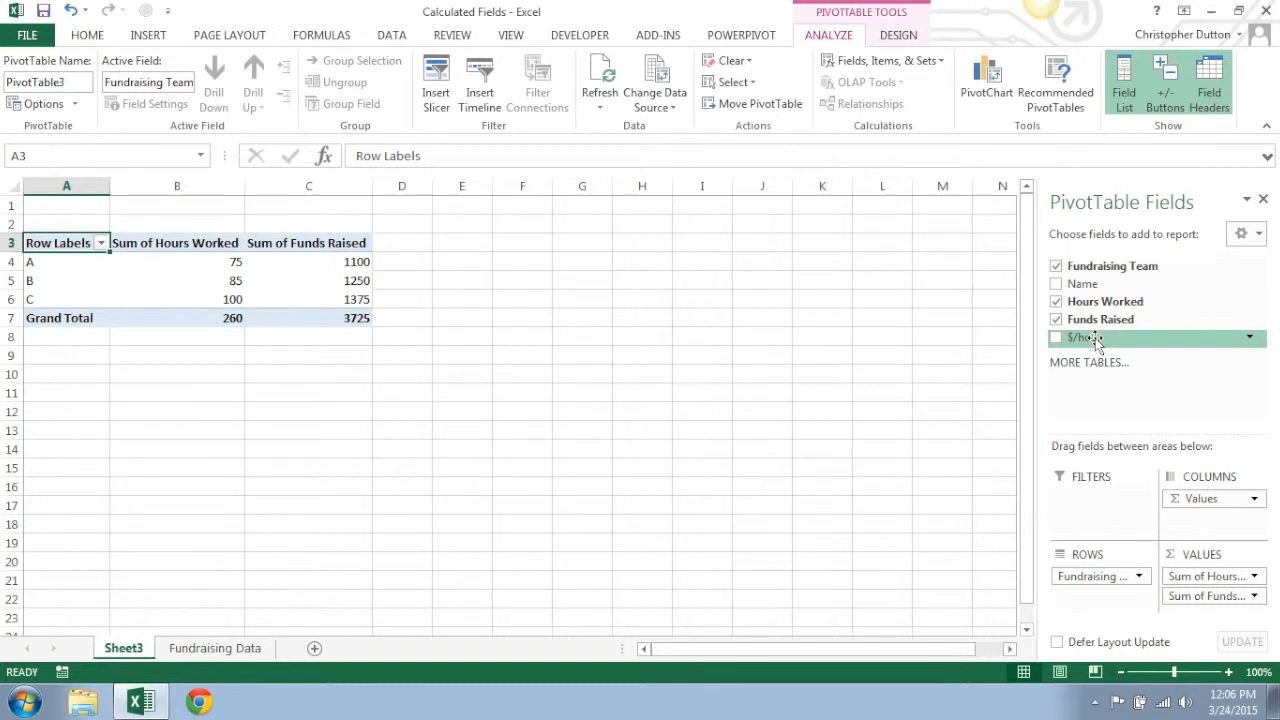
# Step: Add the $/hour field to the PivotTable values and summarize it by Average
pyautogui.moveTo(1095, 340); pyautogui.dragTo(1222, 598)
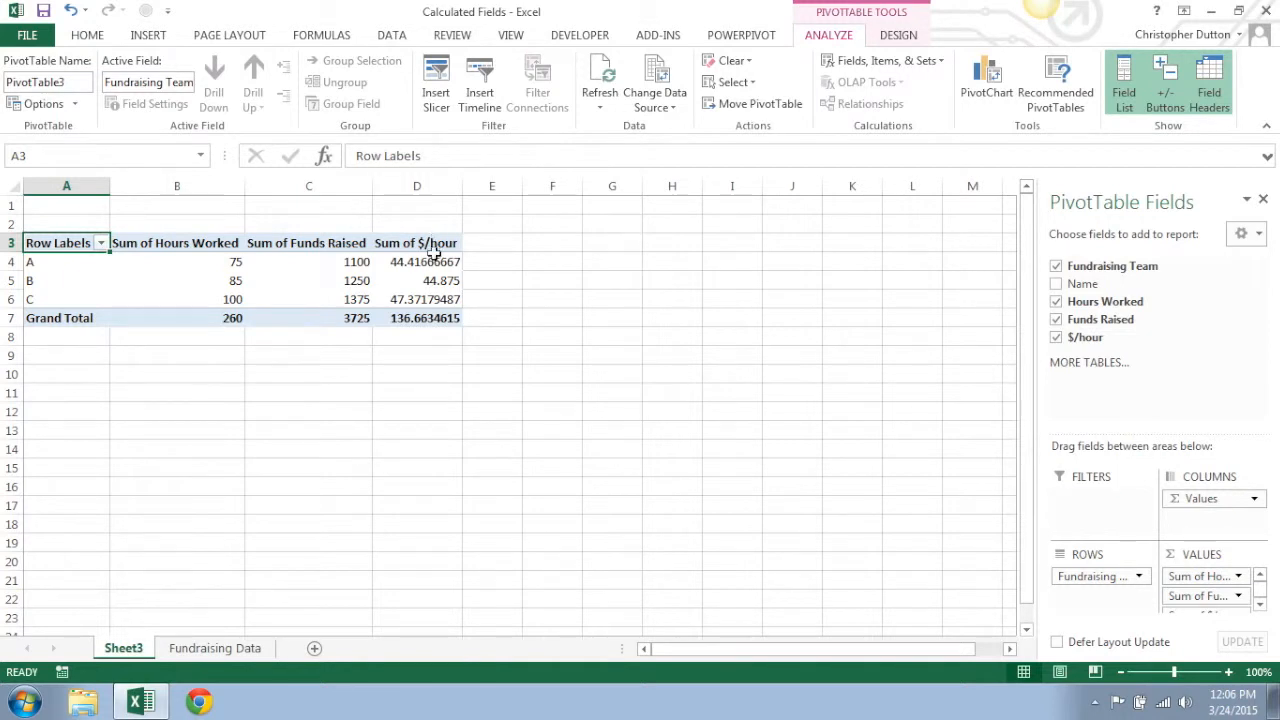
pyautogui.click(1260, 604)
pyautogui.click(1240, 604)
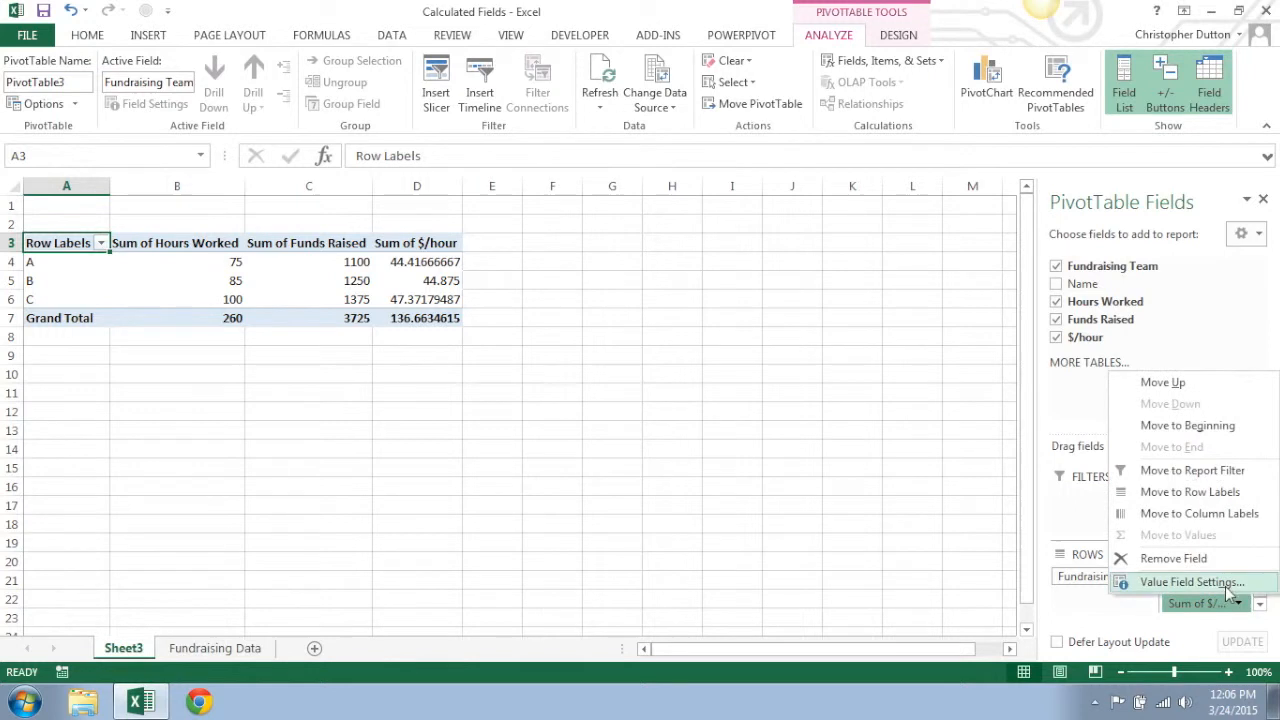
pyautogui.click(1228, 584)
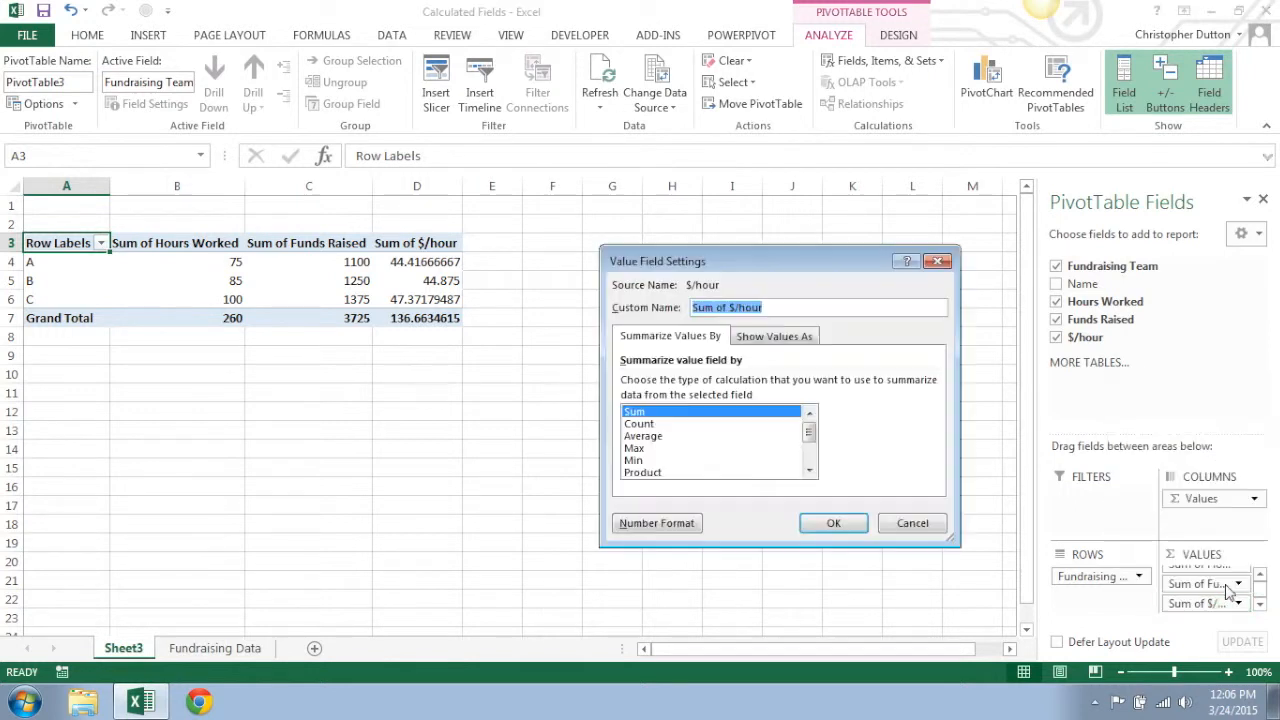
pyautogui.click(648, 438)
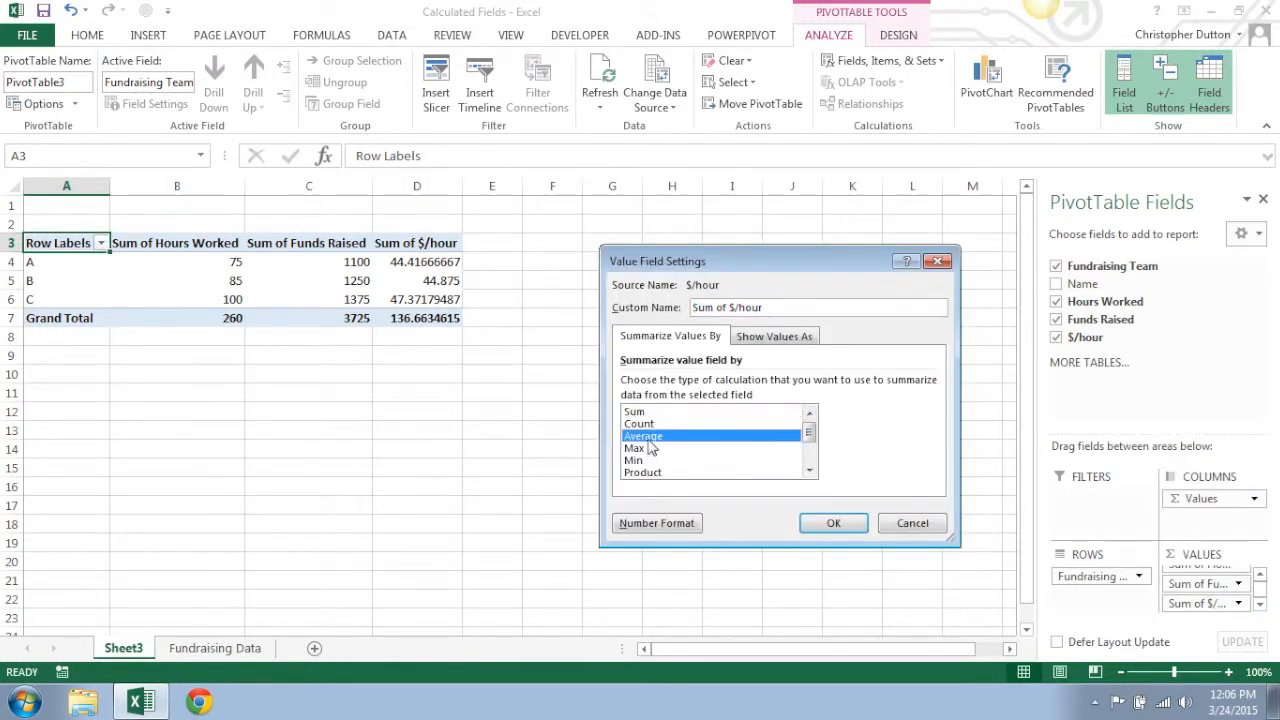
pyautogui.click(833, 523)
# Step: Format the Average of $/hour column as Currency
pyautogui.click(448, 243)
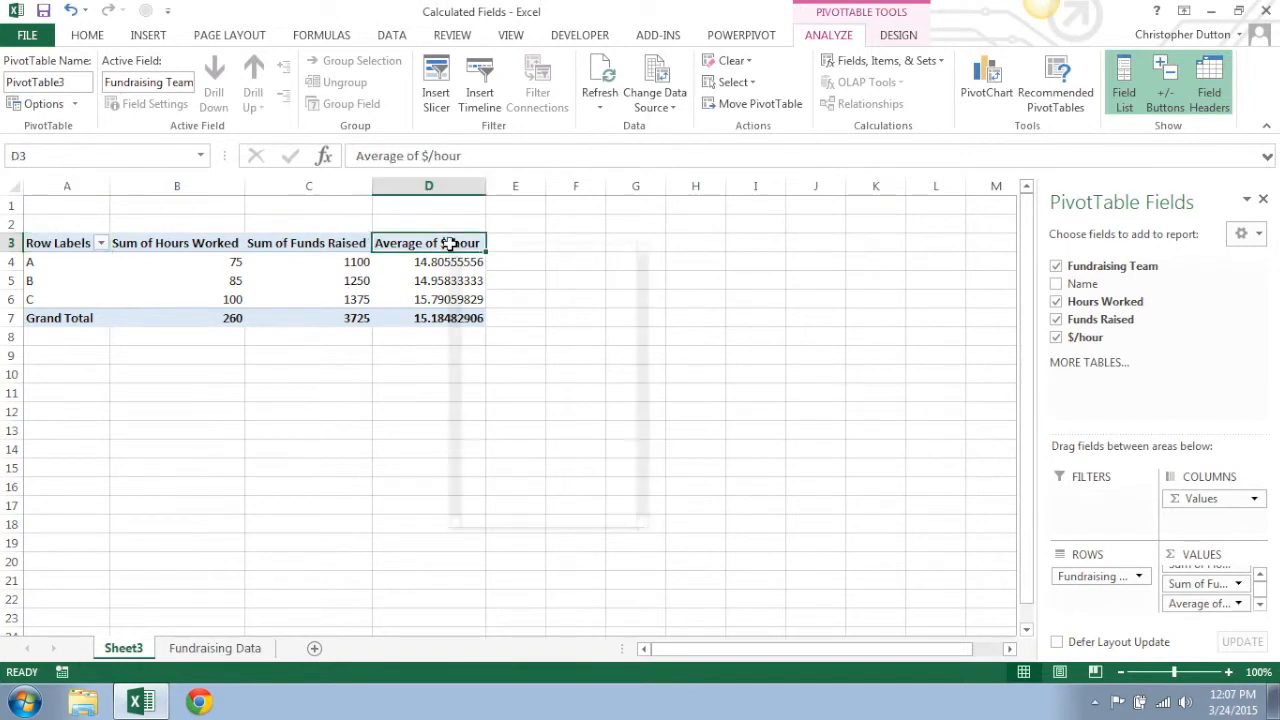
pyautogui.rightClick(445, 242)
pyautogui.click(494, 300)
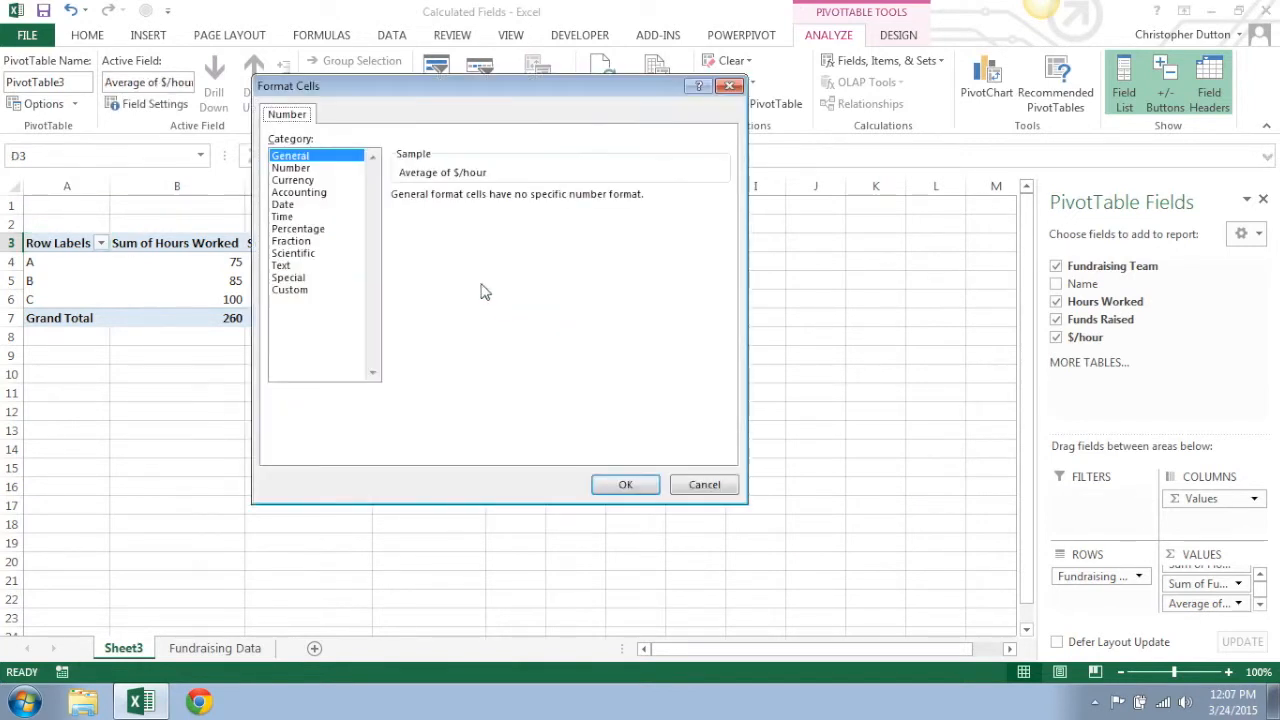
pyautogui.click(293, 180)
pyautogui.click(625, 487)
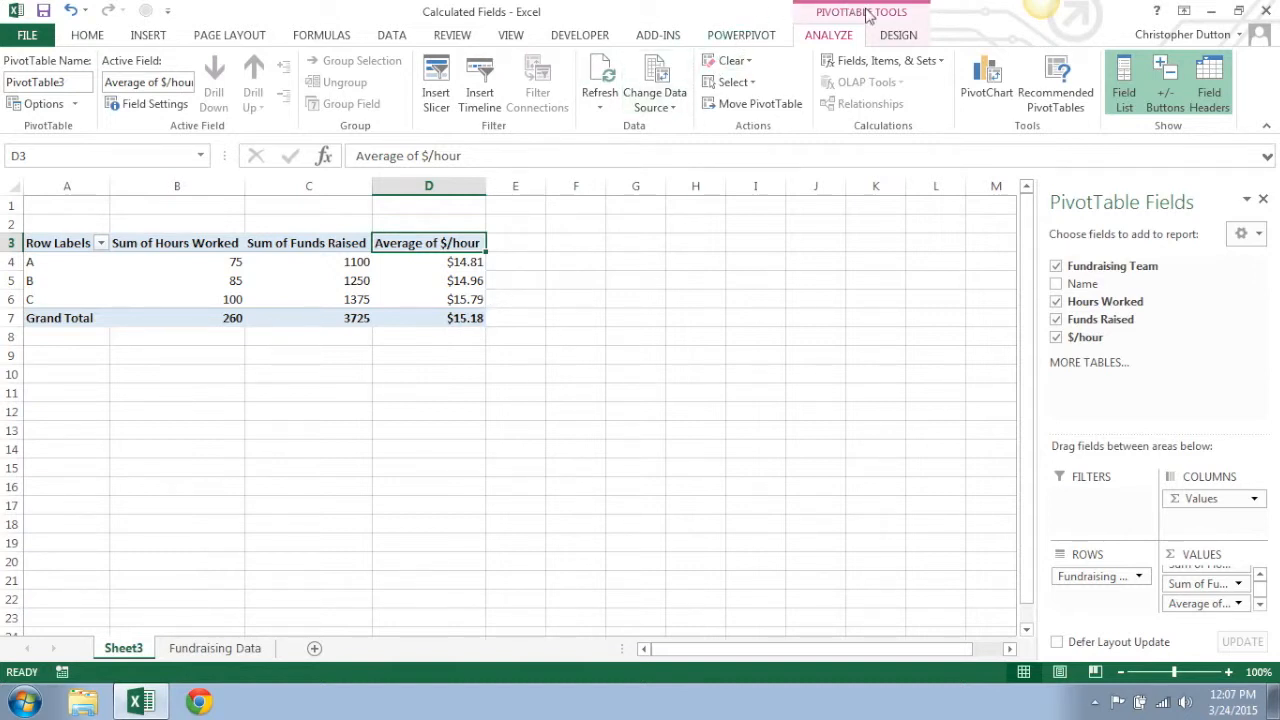
# Step: Insert a calculated field named "Calculated $/hour" with the formula ='Funds Raised'/'Hours Worked'
pyautogui.click(900, 61)
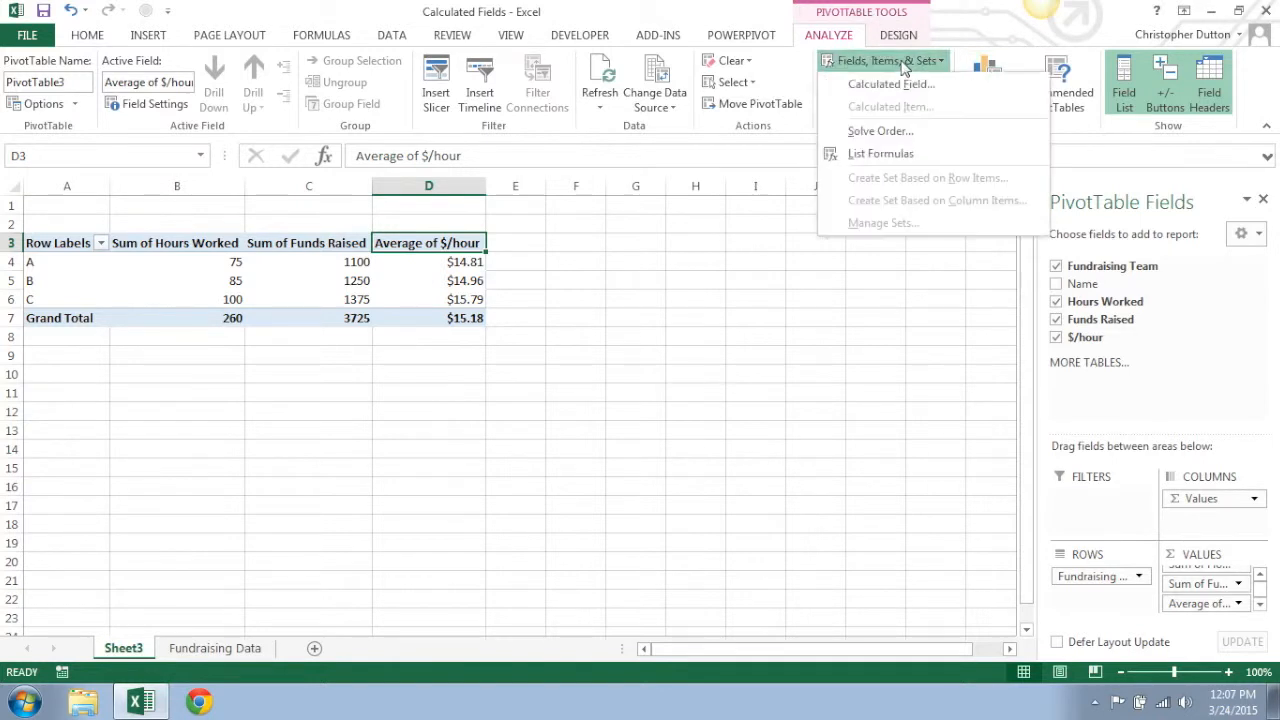
pyautogui.click(890, 85)
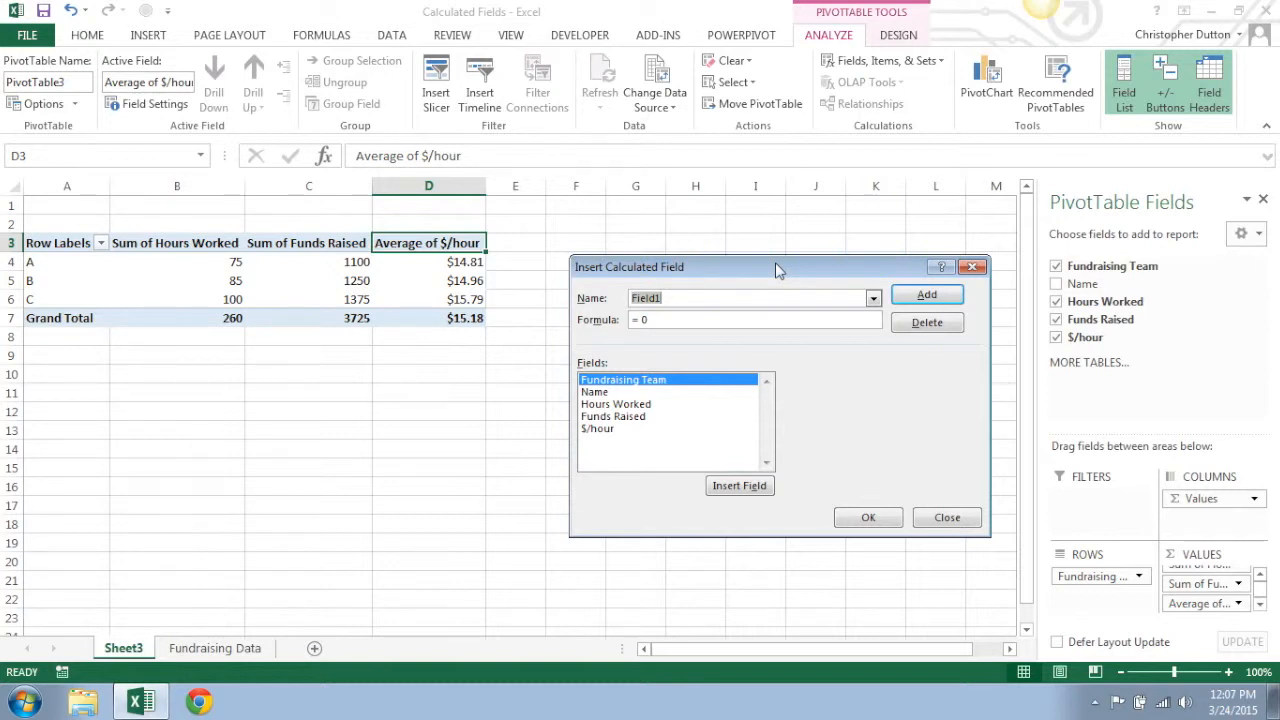
pyautogui.write('Calculated')
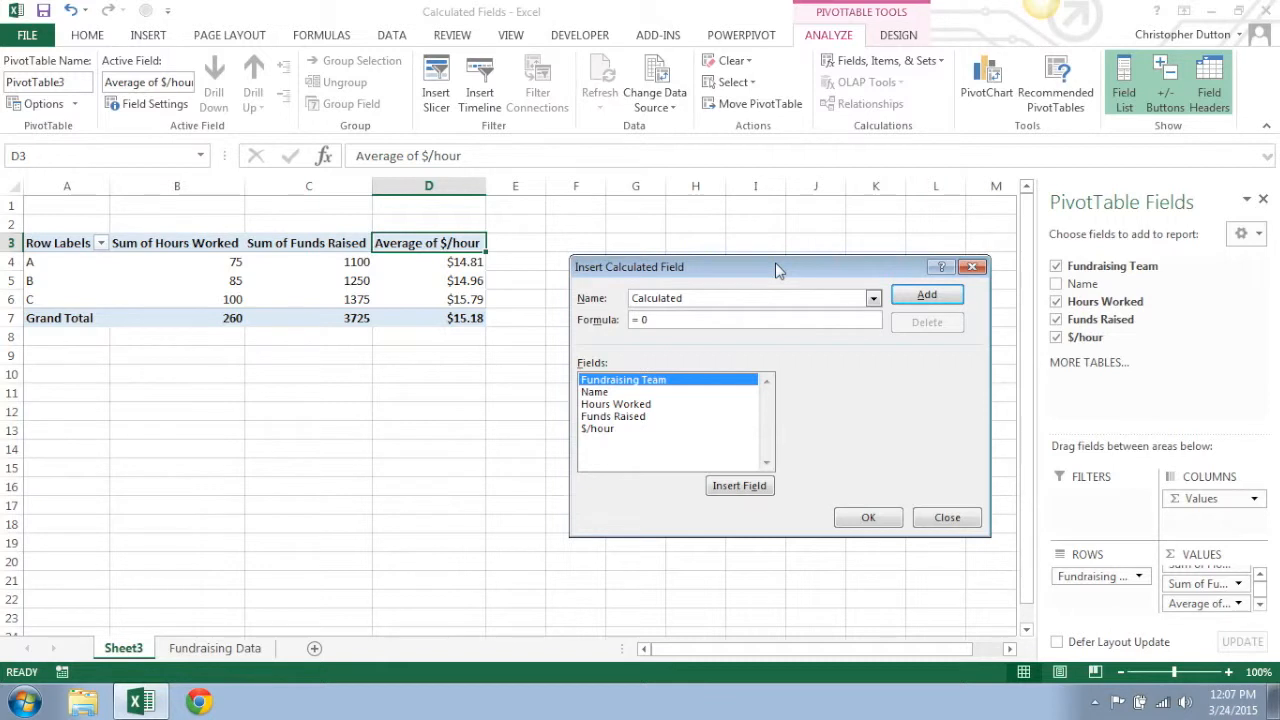
pyautogui.write(' $/hour')
pyautogui.click(720, 318)
pyautogui.press('BackSpace')
pyautogui.doubleClick(630, 418)
pyautogui.write('/')
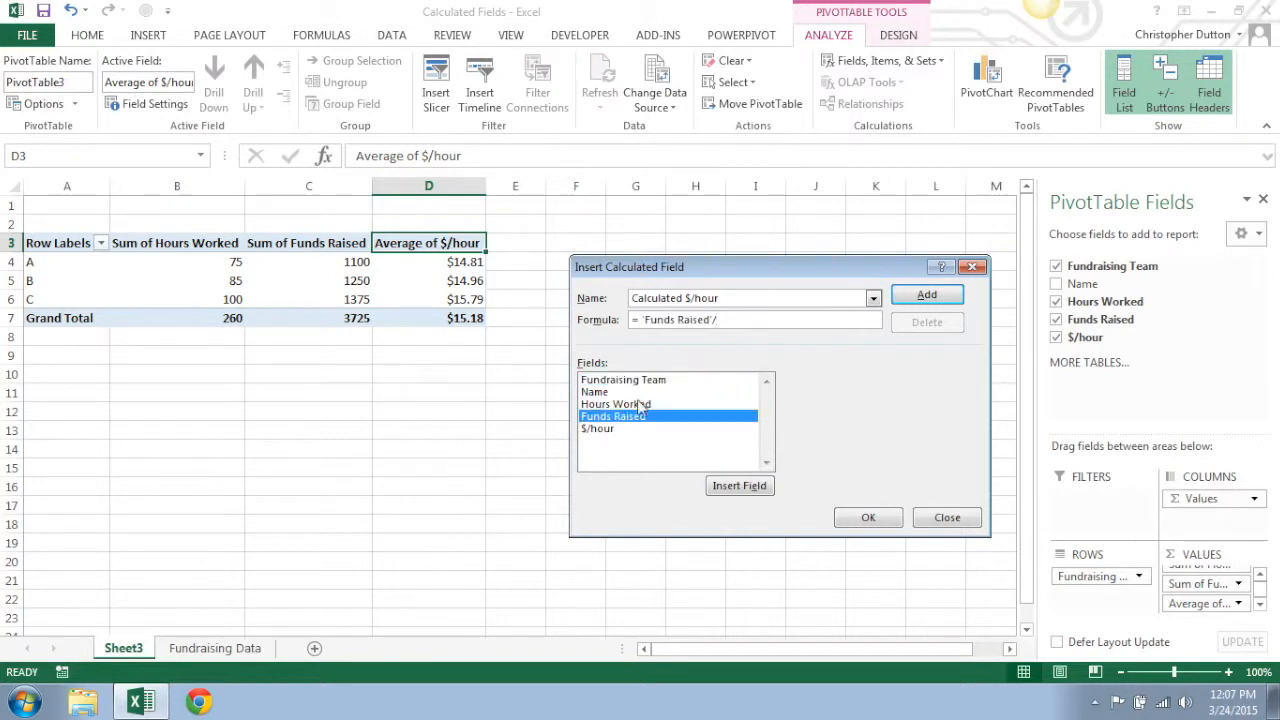
pyautogui.doubleClick(632, 404)
pyautogui.click(868, 517)
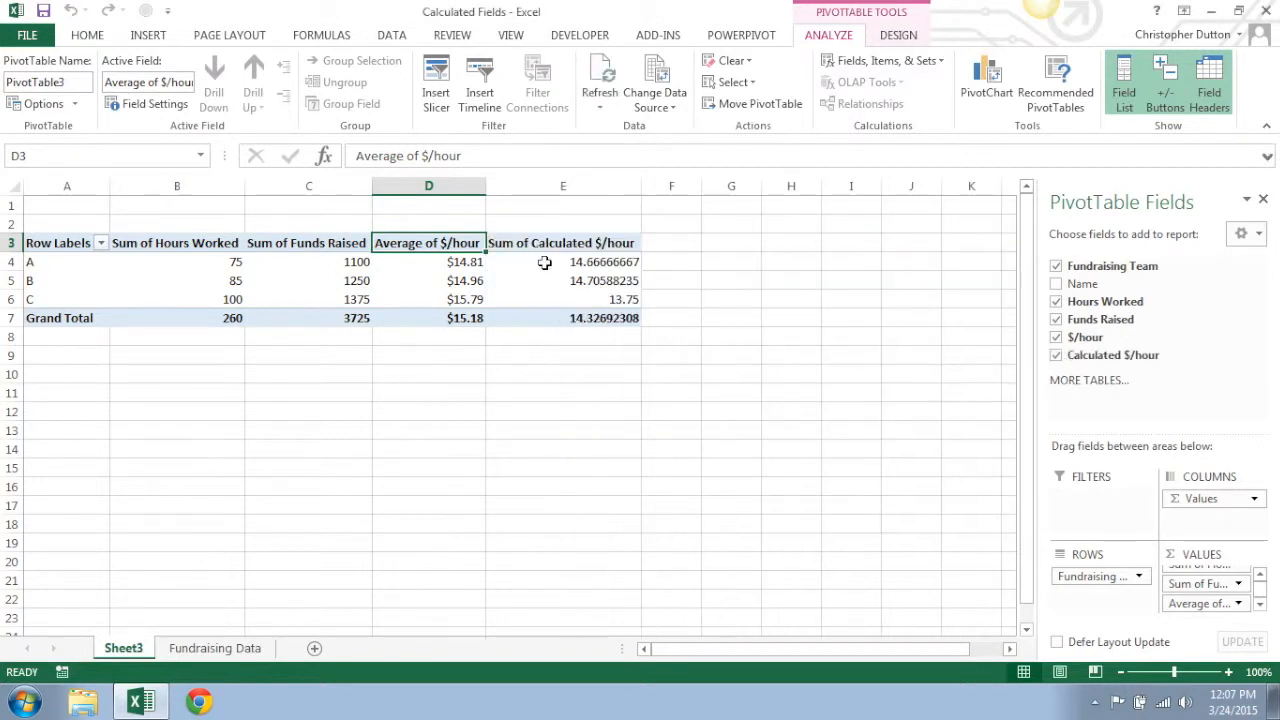
# Step: Format the Sum of Calculated $/hour column as Currency
pyautogui.rightClick(543, 244)
pyautogui.click(605, 301)
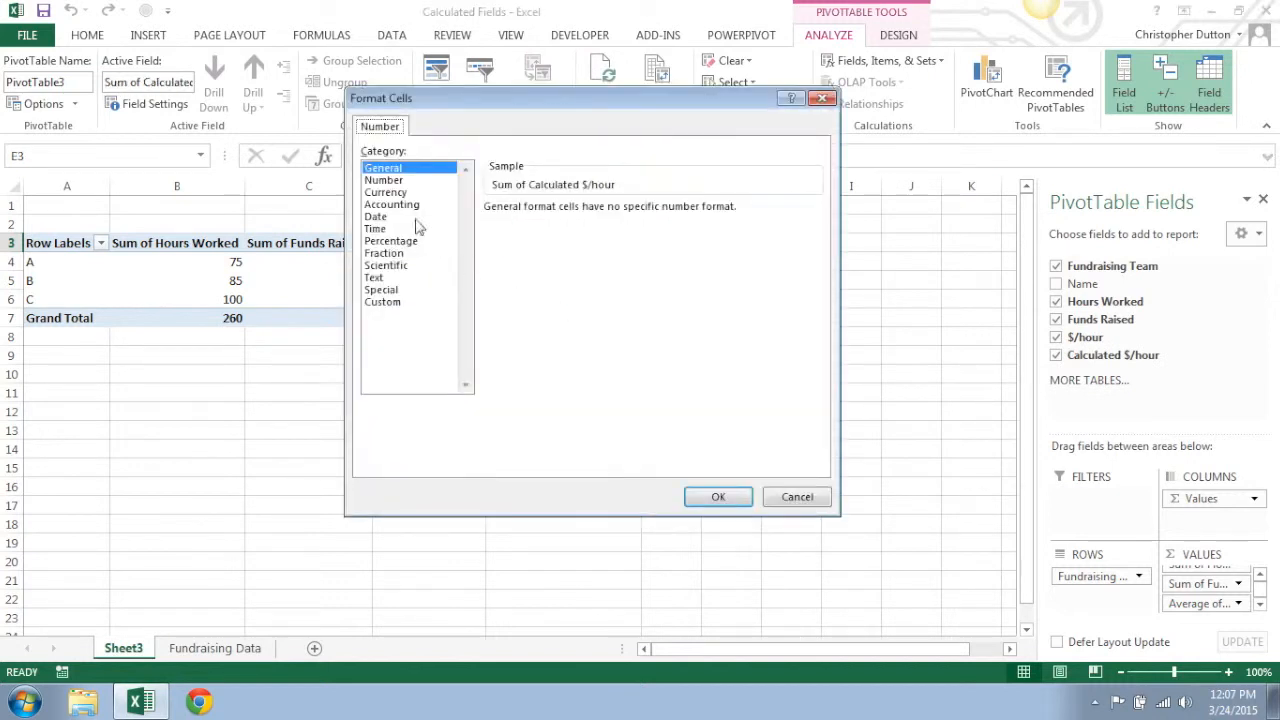
pyautogui.click(384, 182)
pyautogui.click(384, 192)
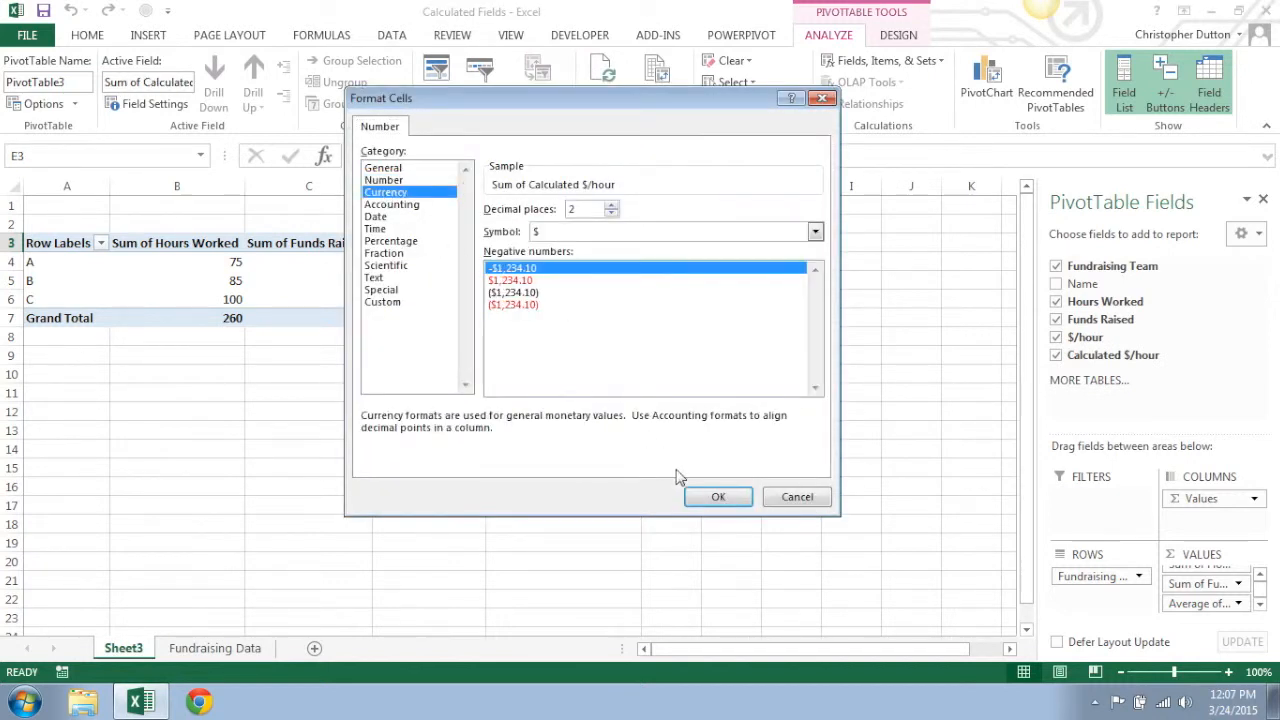
pyautogui.click(716, 496)
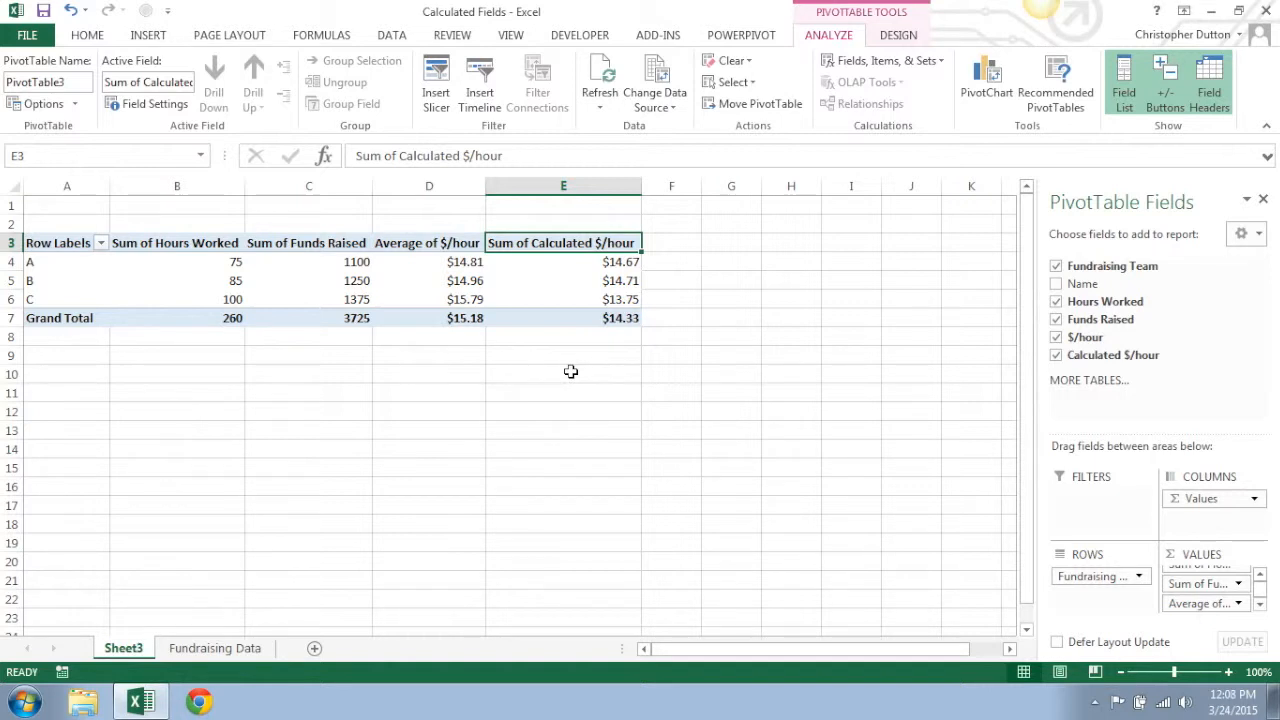
# Step: Examine row 9 on the Fundraising Data sheet and the average of team C's $/hour values in E8:E10
pyautogui.click(214, 648)
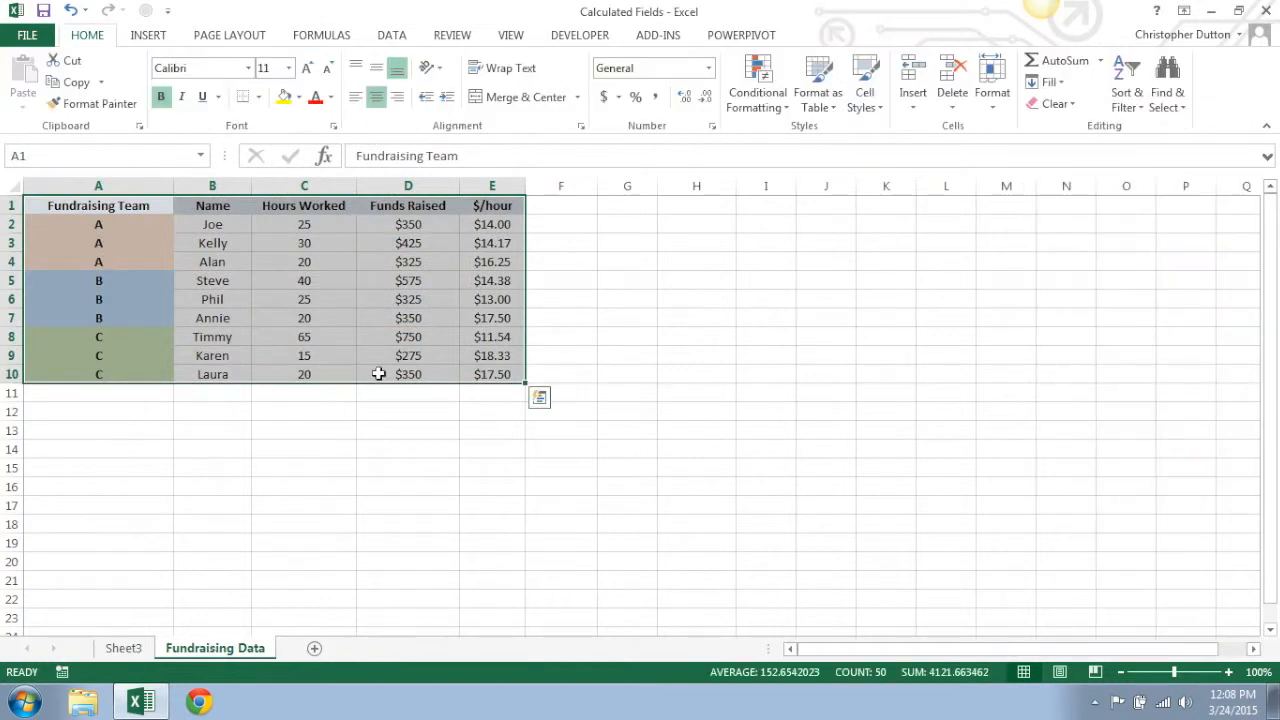
pyautogui.click(445, 357)
pyautogui.press('Left')
pyautogui.press('Left')
pyautogui.press('Right')
pyautogui.press('Right')
pyautogui.press('Right')
pyautogui.press('Right')
pyautogui.press('Left')
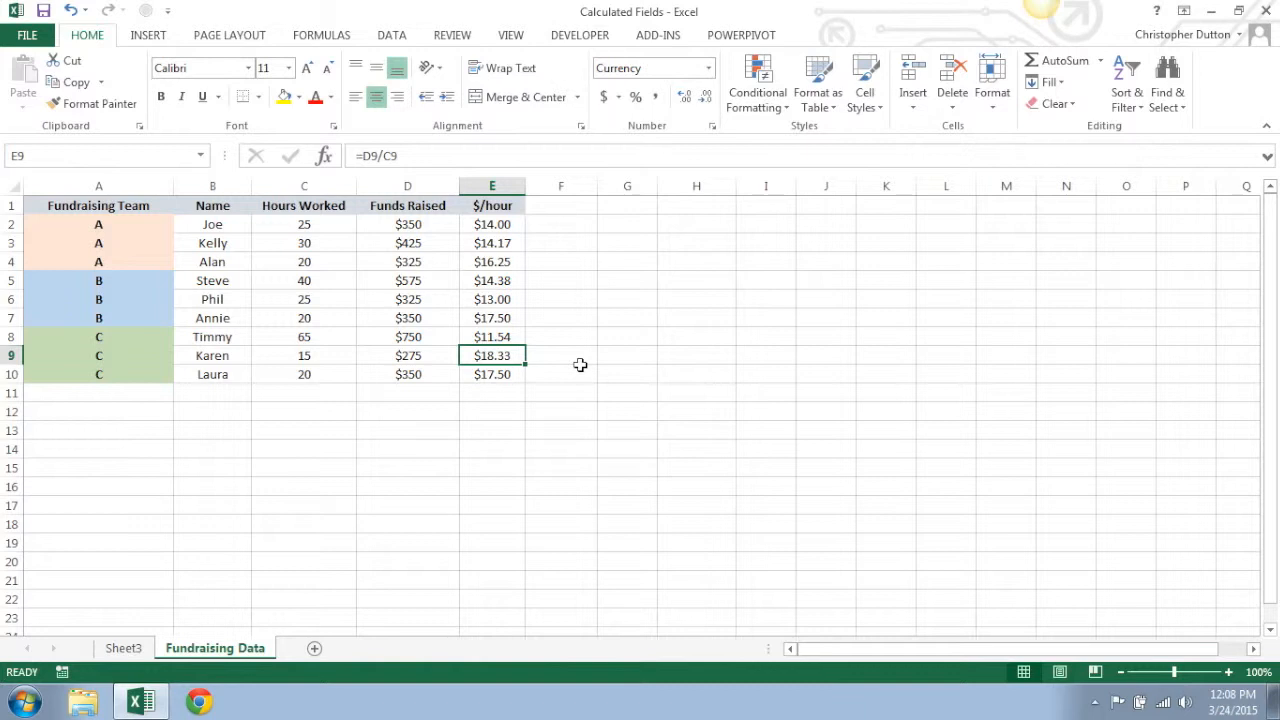
pyautogui.press('Down')
pyautogui.hotkey('shift', 'Up')
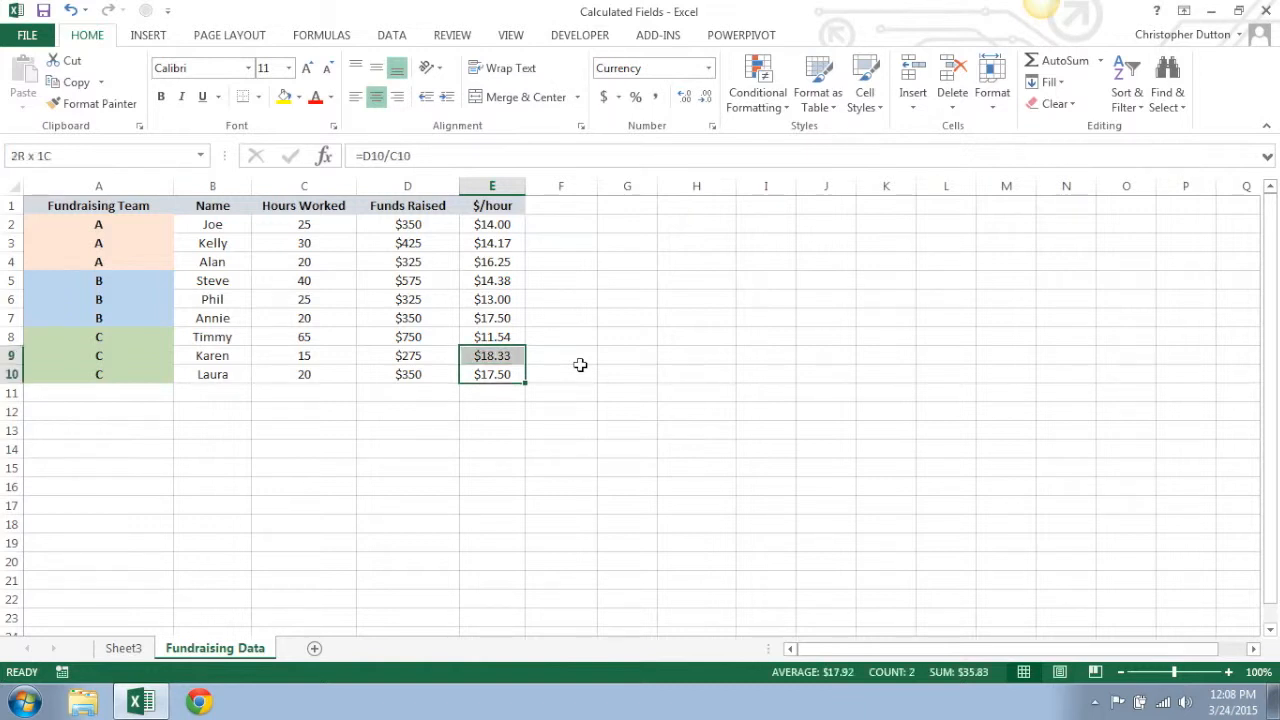
pyautogui.hotkey('shift', 'Up')
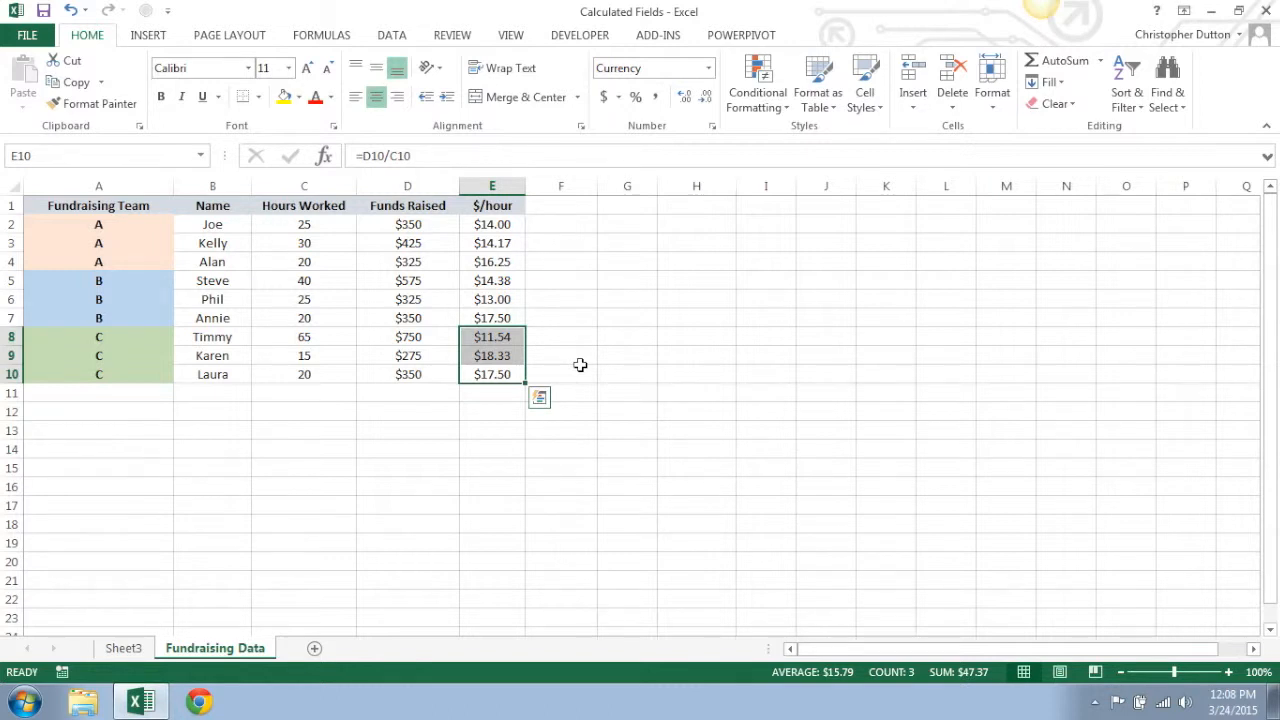
# Step: Compare the hours worked, funds raised and $/hour of the team C member in row 8
pyautogui.press('Left')
pyautogui.press('Left')
pyautogui.press('Up')
pyautogui.press('Up')
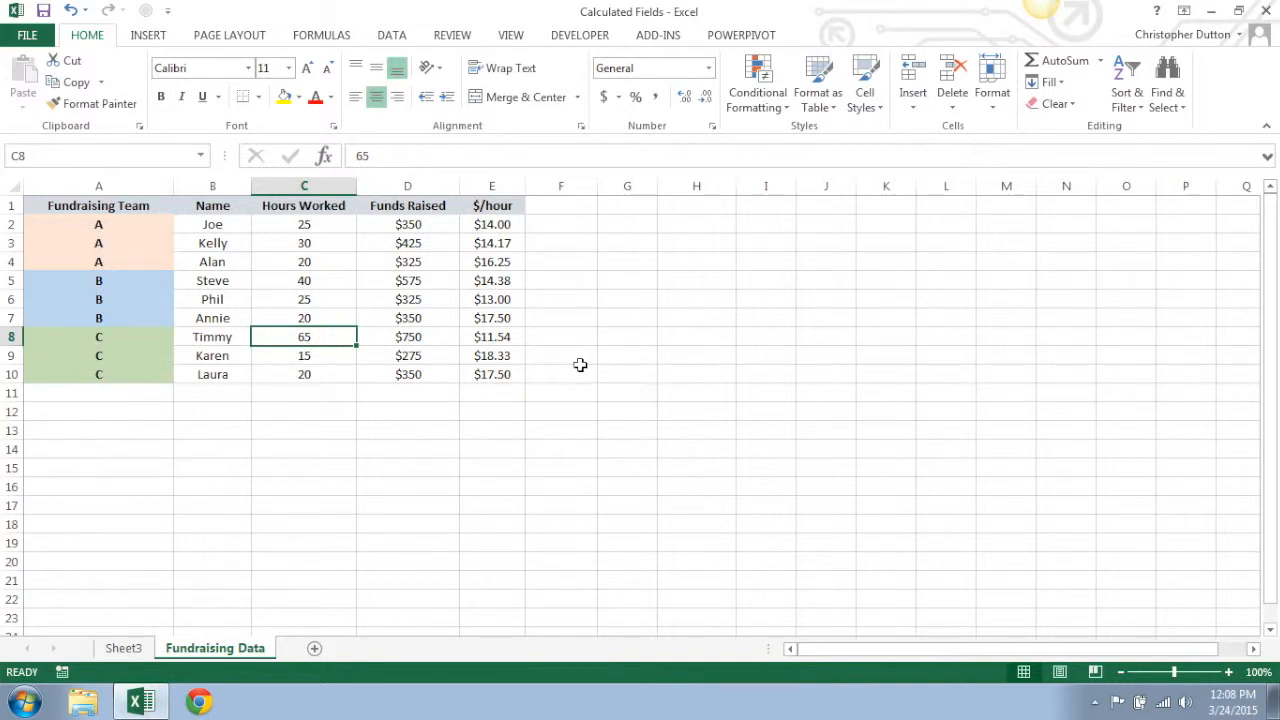
pyautogui.press('Right')
pyautogui.press('Right')
pyautogui.press('Right')
pyautogui.press('Left')
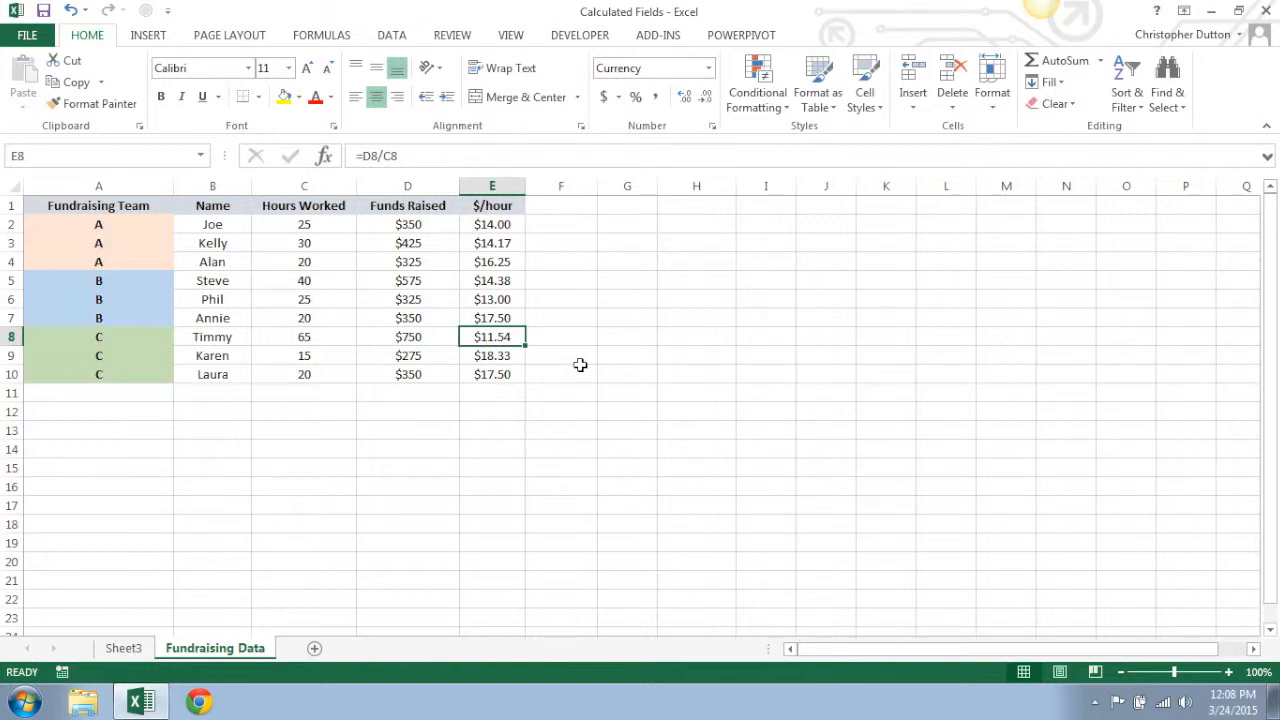
pyautogui.press('Left')
pyautogui.press('Left')
pyautogui.press('Right')
pyautogui.press('Right')
pyautogui.press('Left')
pyautogui.press('Left')
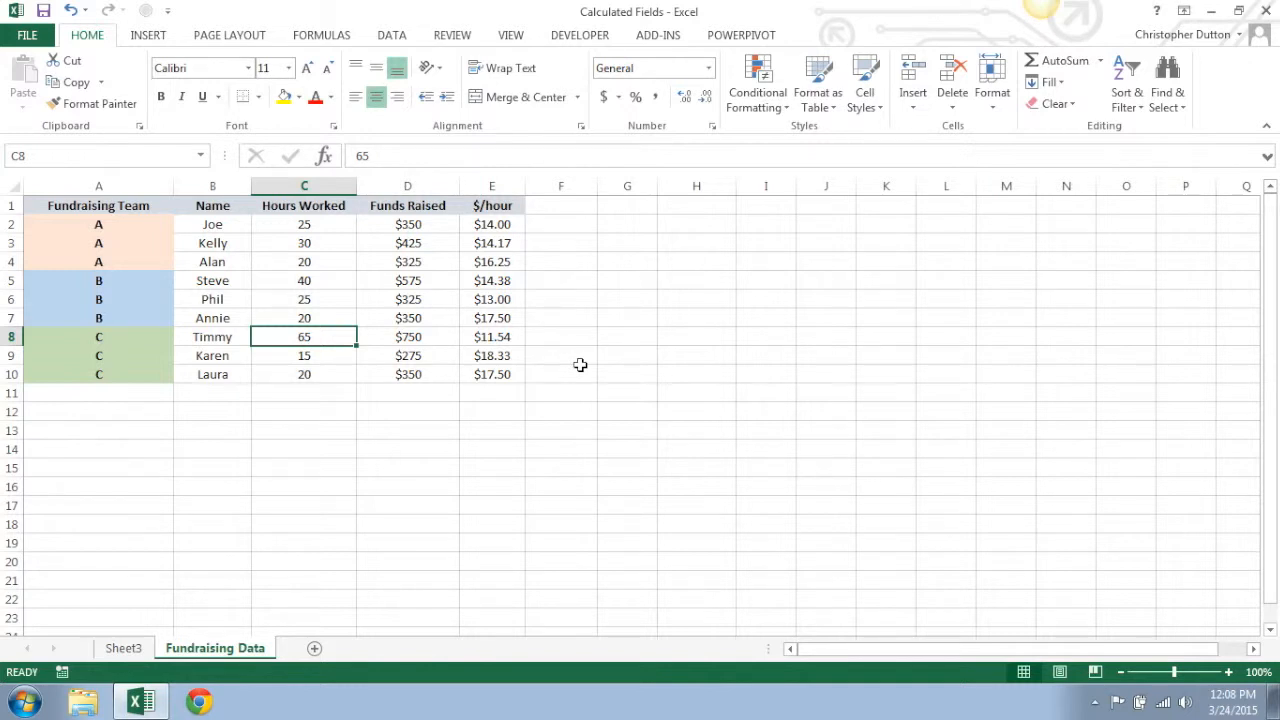
# Step: Return to the PivotTable on Sheet3 and replace Fundraising Team with Name in its rows
pyautogui.click(123, 648)
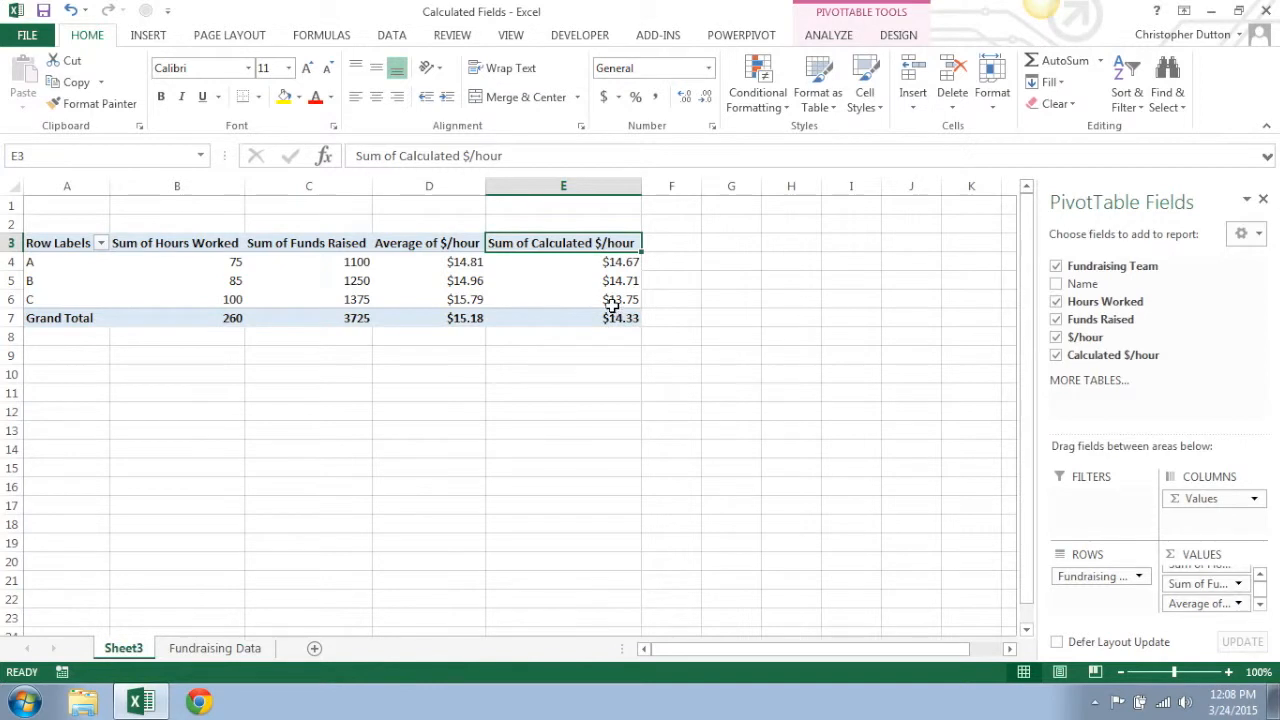
pyautogui.moveTo(612, 305)
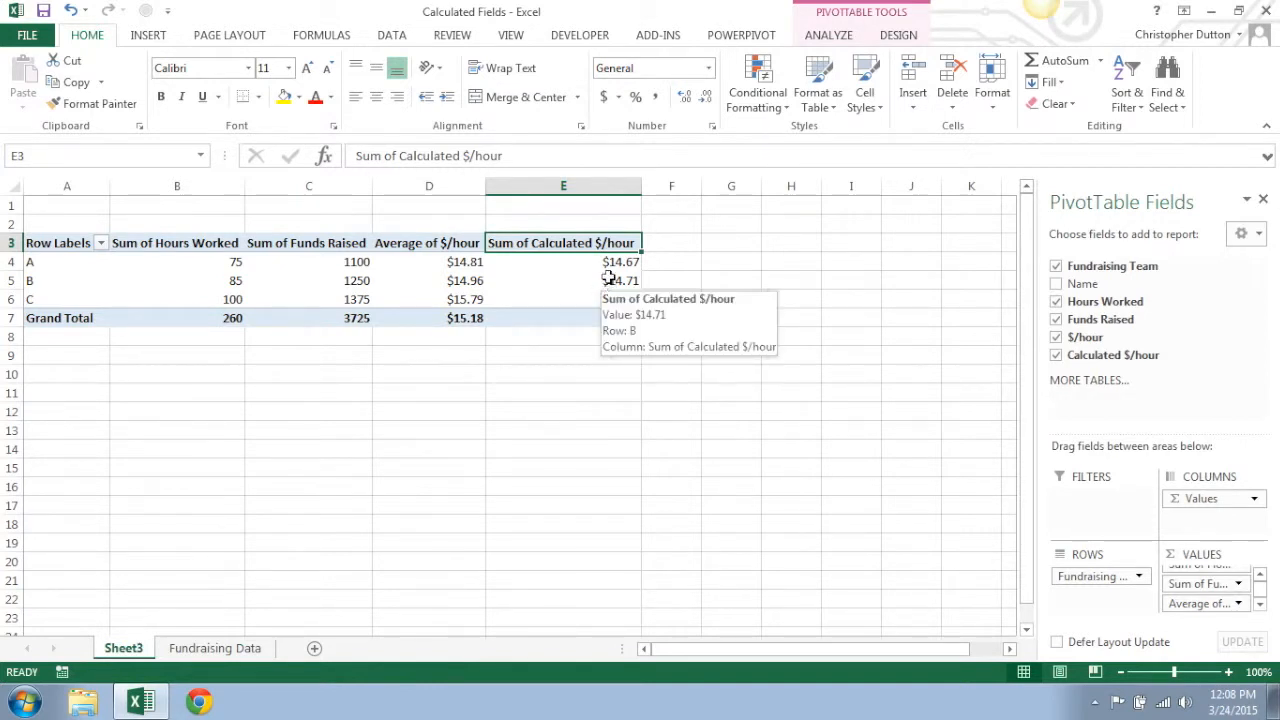
pyautogui.moveTo(1060, 582); pyautogui.dragTo(1094, 577)
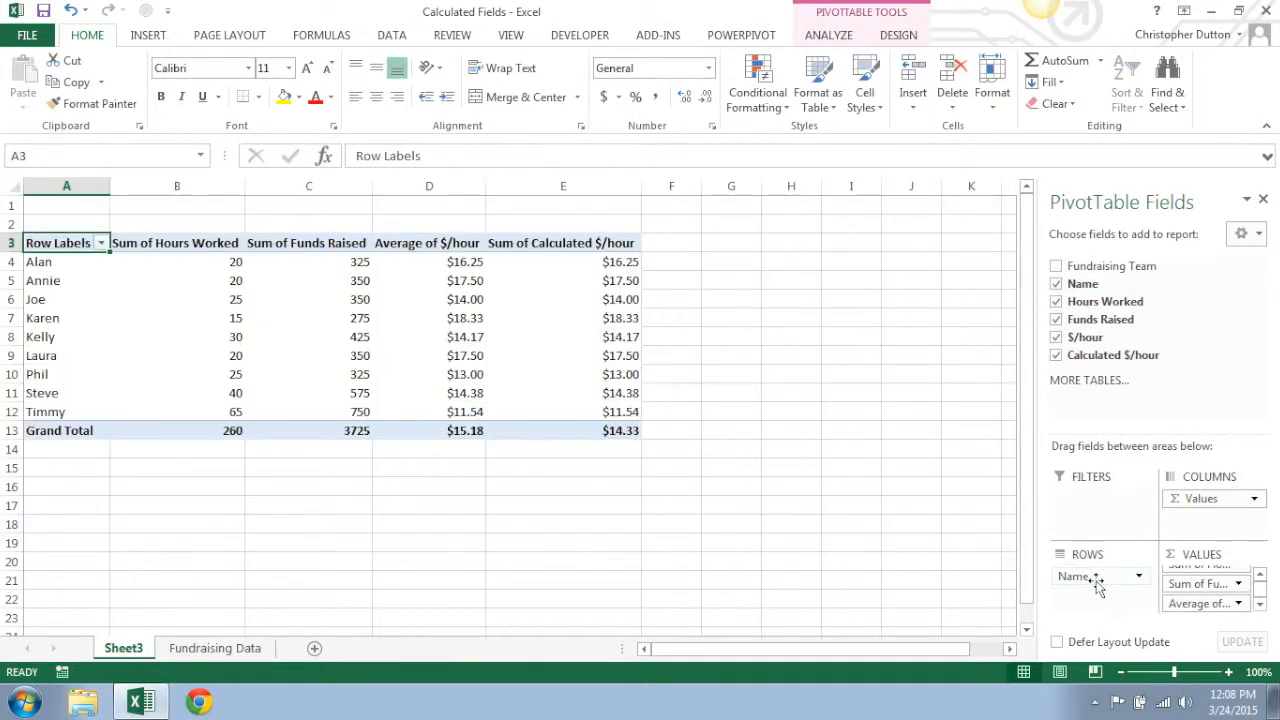